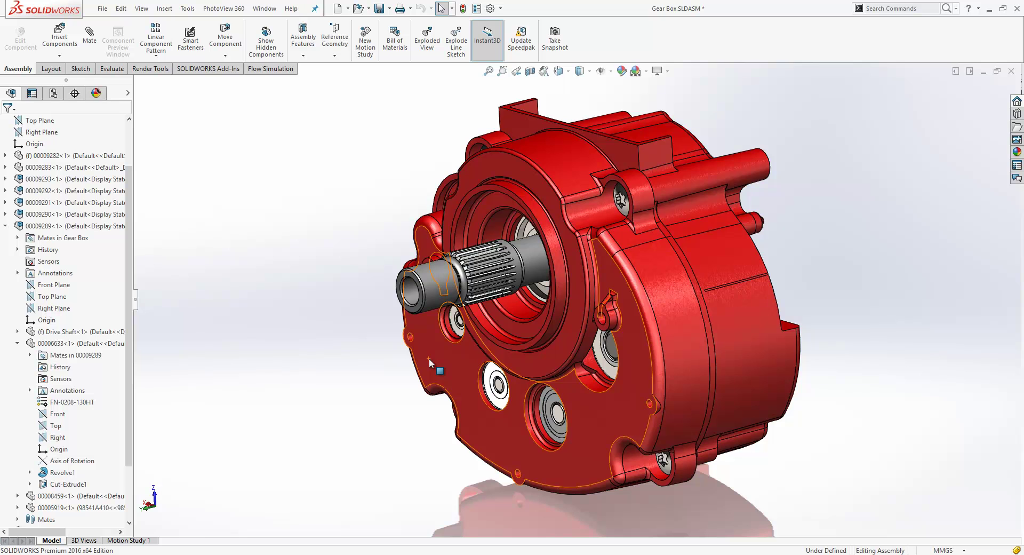
- Open the splined drive shaft from the gear box assembly as its own part
scroll(397, 288, down, 2)
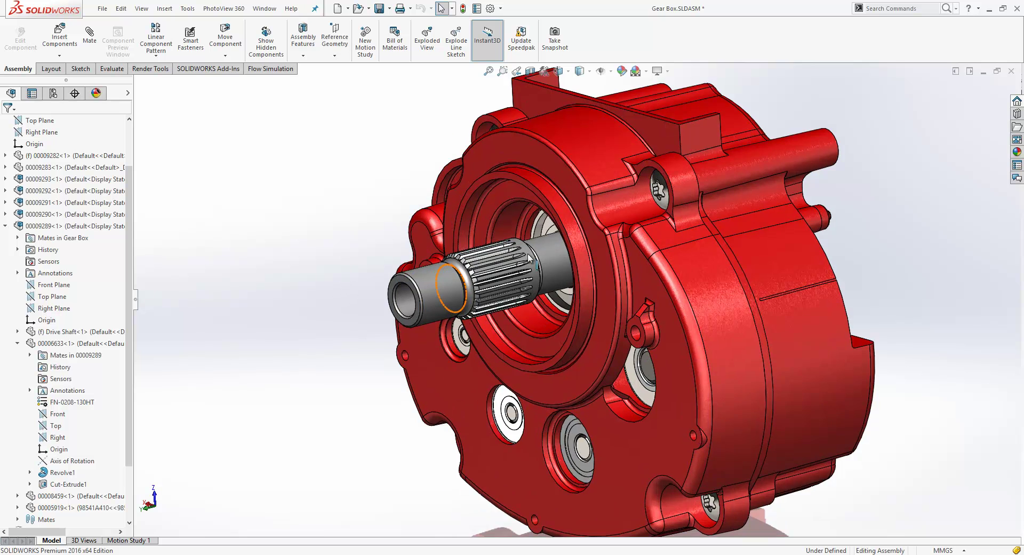
scroll(434, 312, down, 2)
click(434, 310)
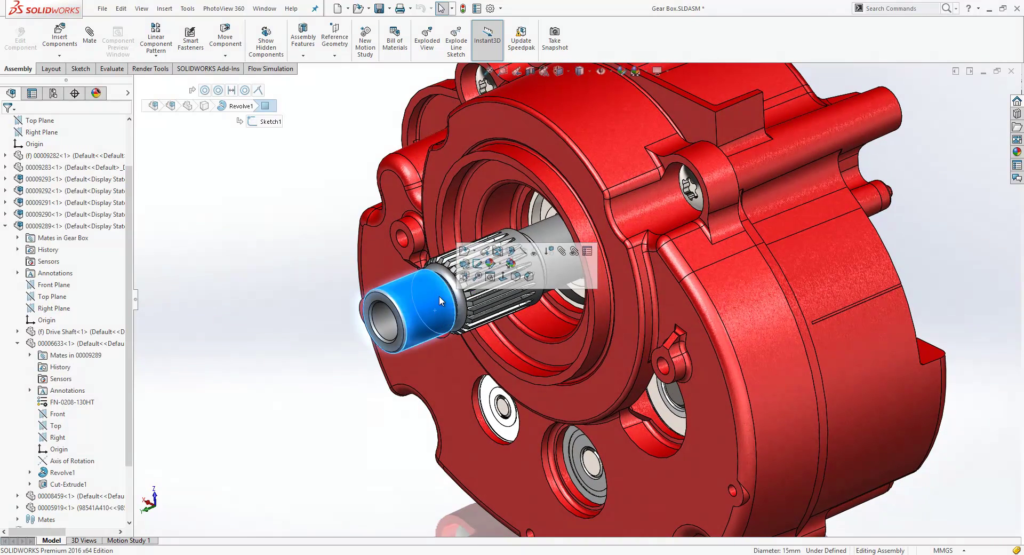
click(472, 248)
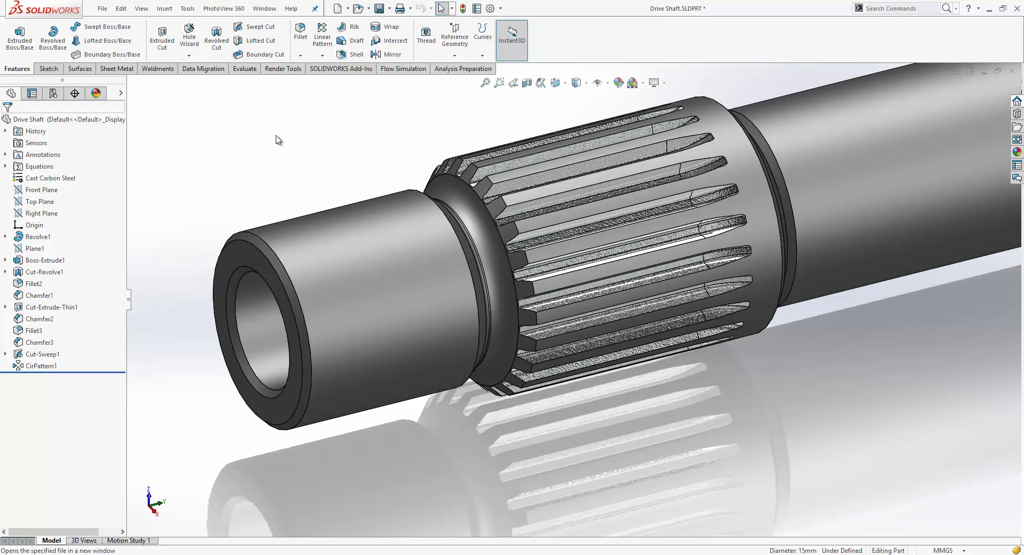
- Start a Thread feature on the drive shaft with the Metric Tap type and size M10x1.5
click(426, 37)
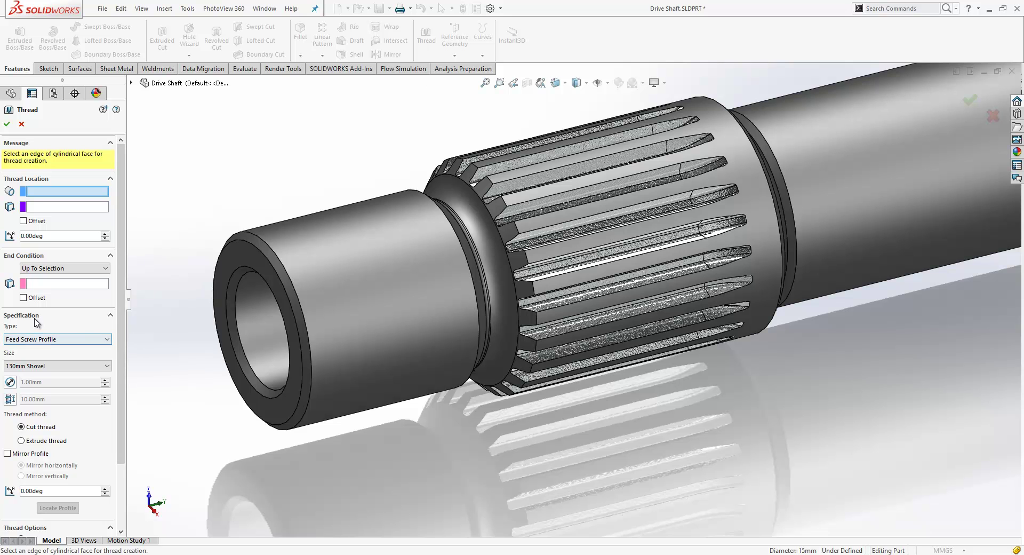
click(40, 340)
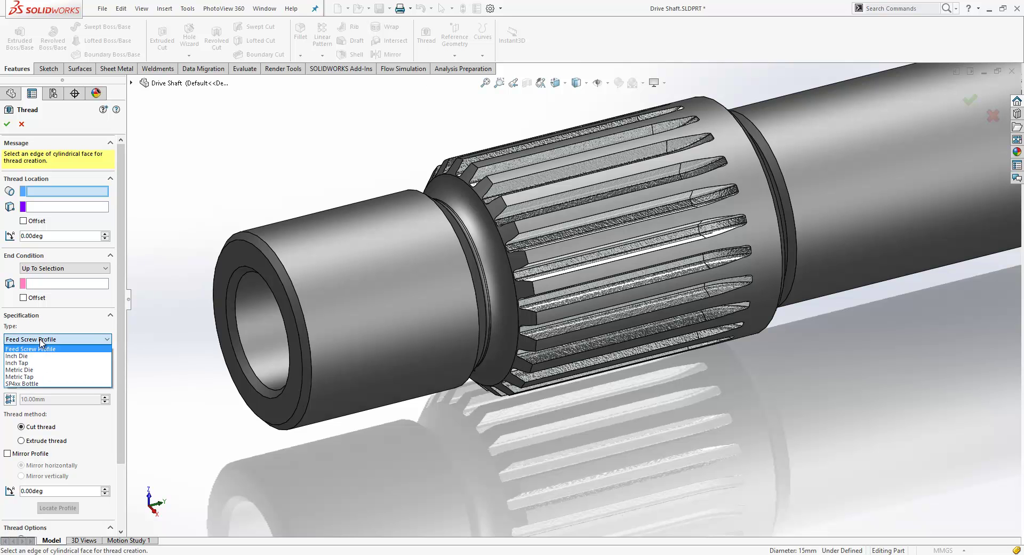
click(36, 377)
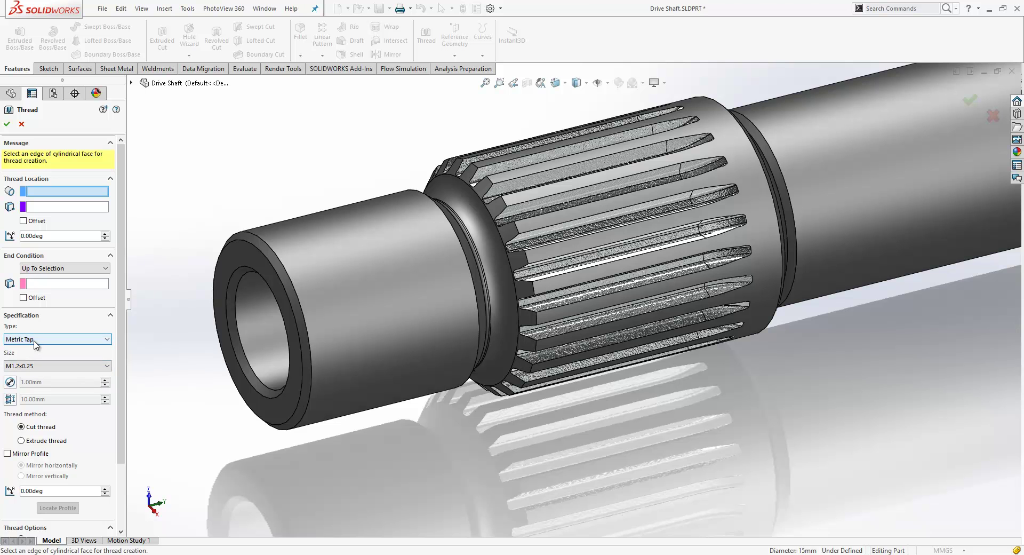
click(30, 366)
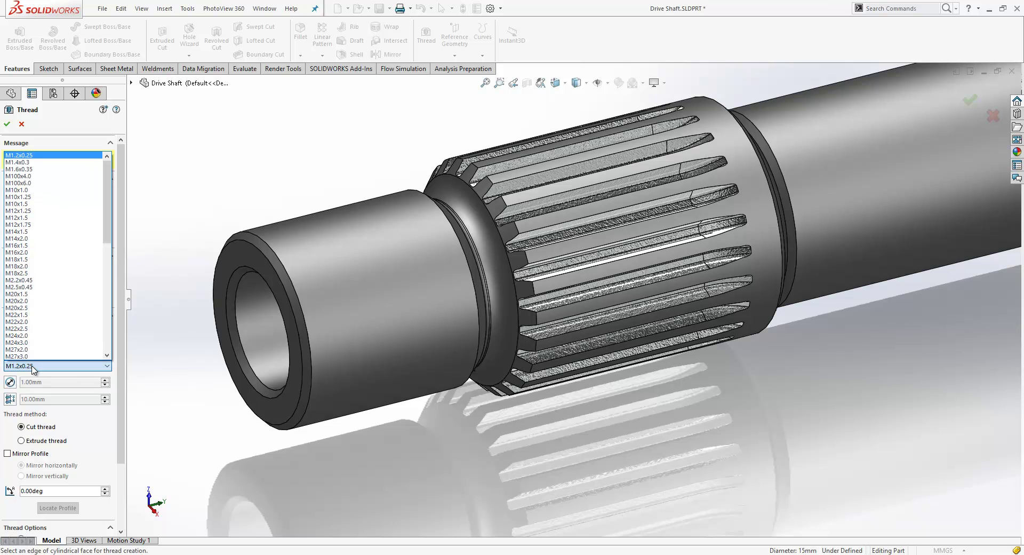
click(31, 204)
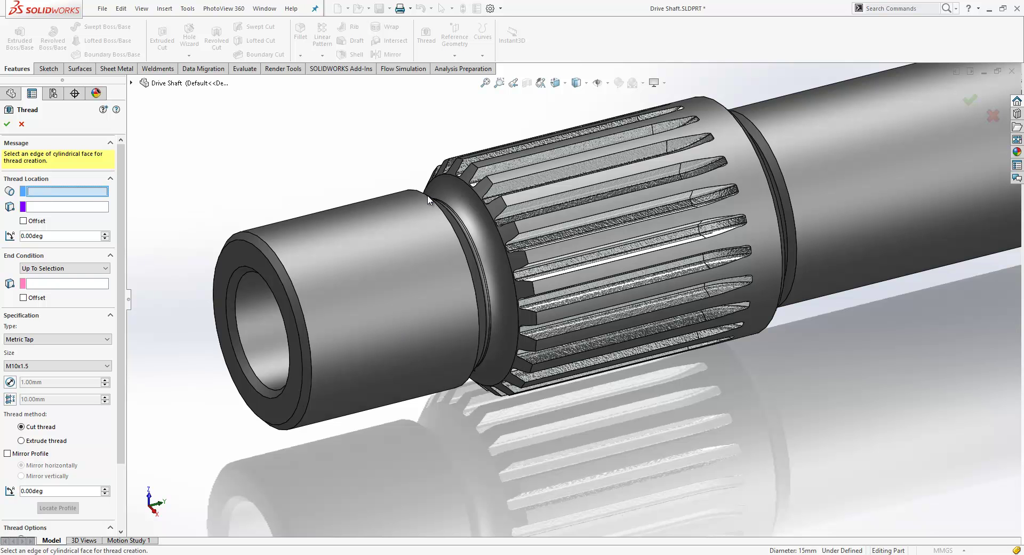
- Locate the thread on the circular edge beside the neck and end it at the shaft's flat end face
click(412, 200)
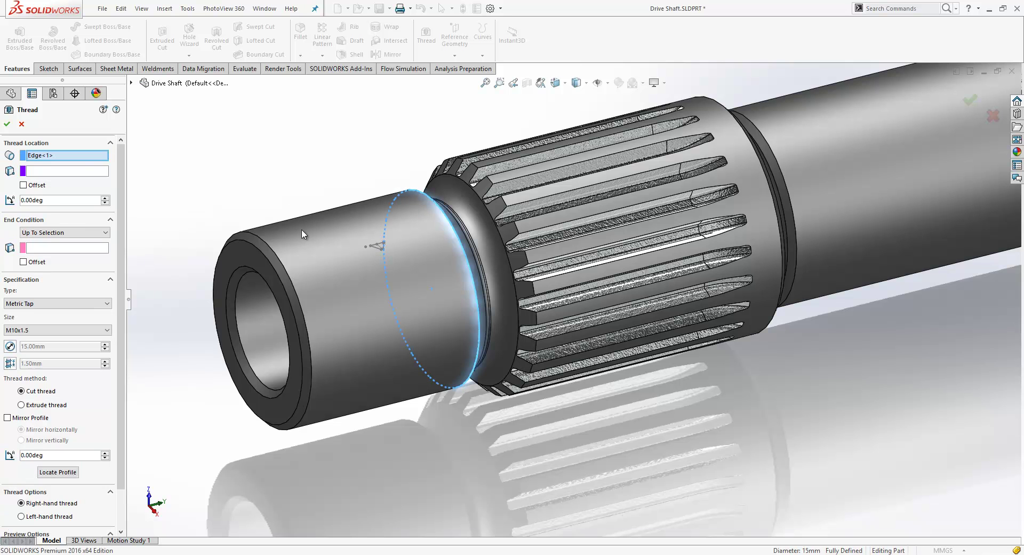
click(57, 248)
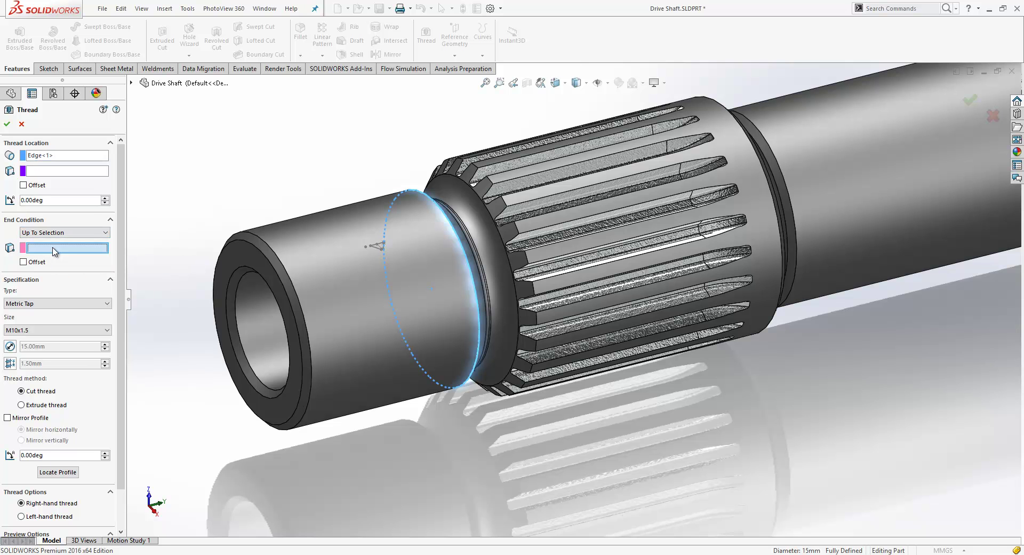
click(257, 258)
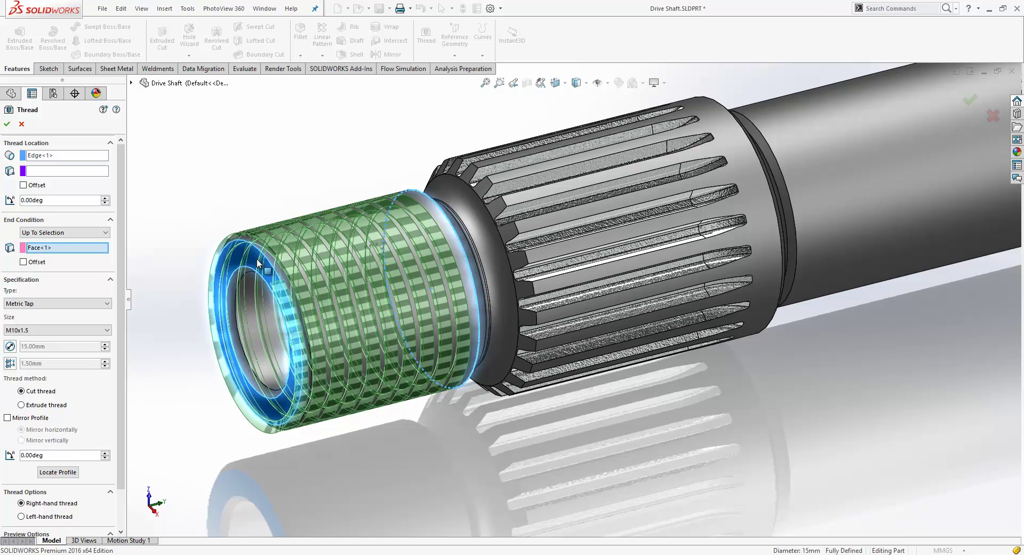
- Create the right-hand cut thread with 1 mm start and end offsets, reversing the start offset's direction
middle_drag(302, 168, 288, 186)
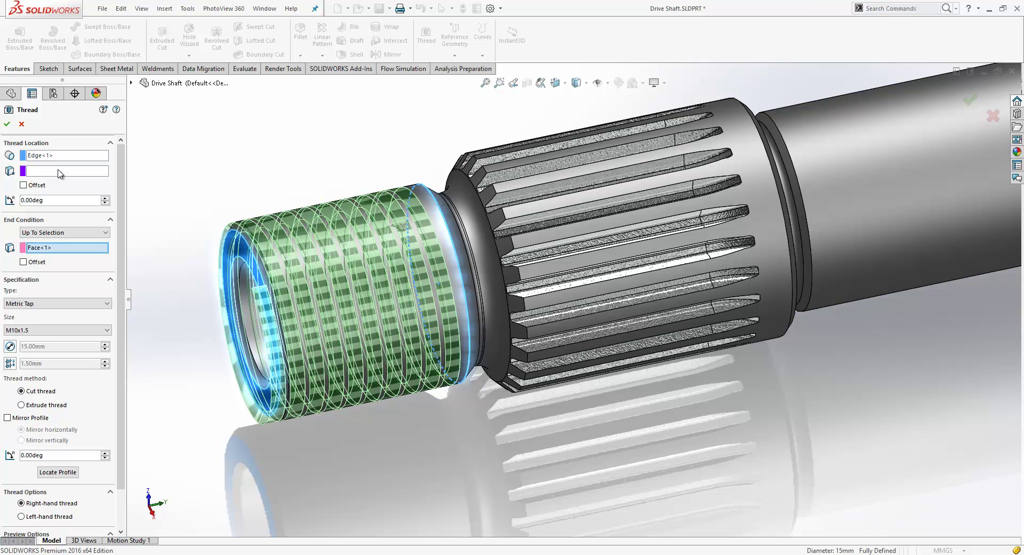
click(23, 185)
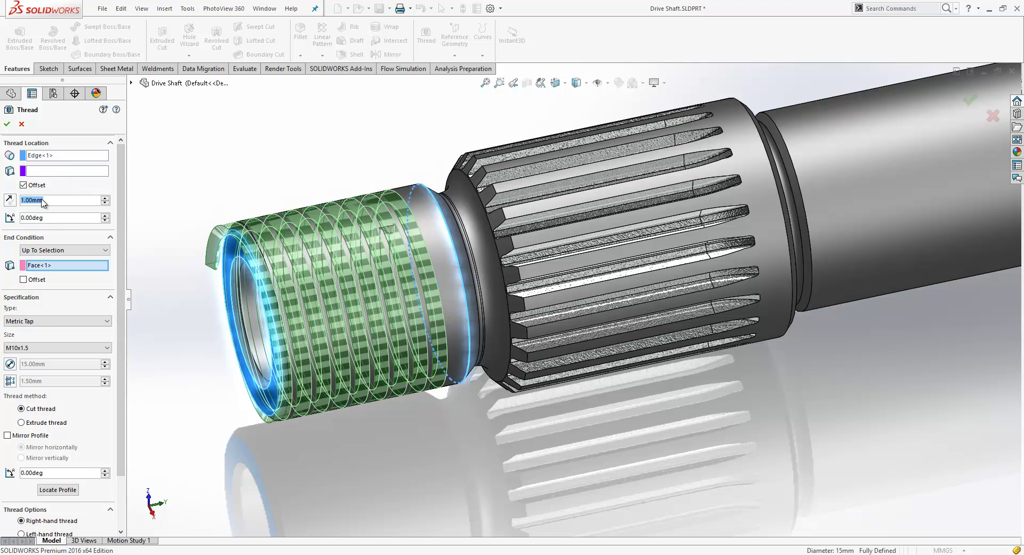
click(27, 280)
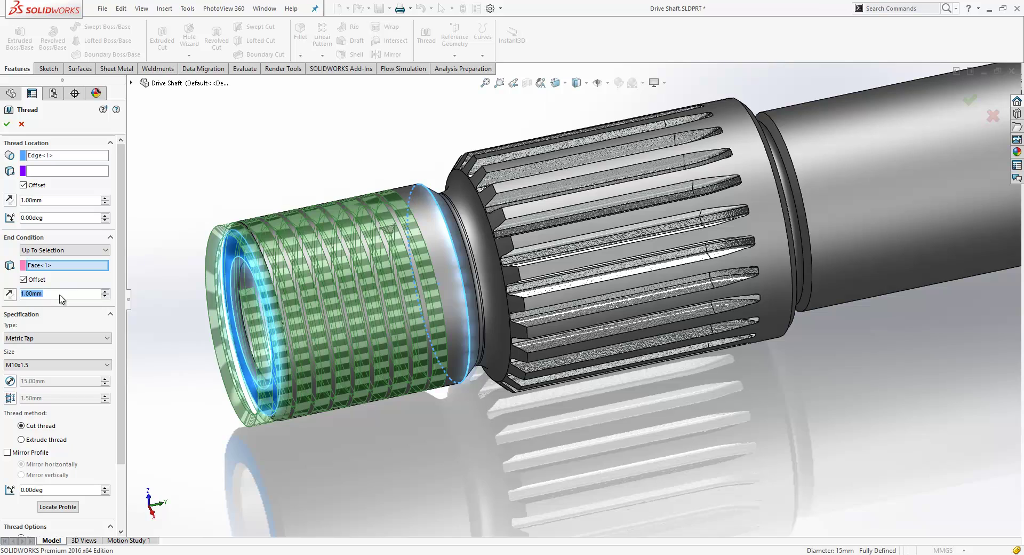
click(10, 200)
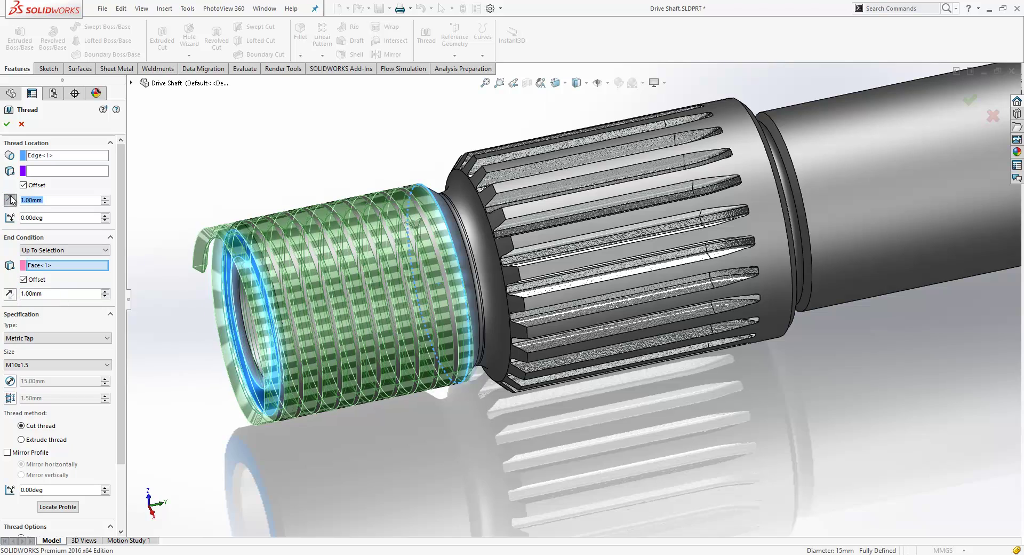
middle_drag(421, 176, 441, 203)
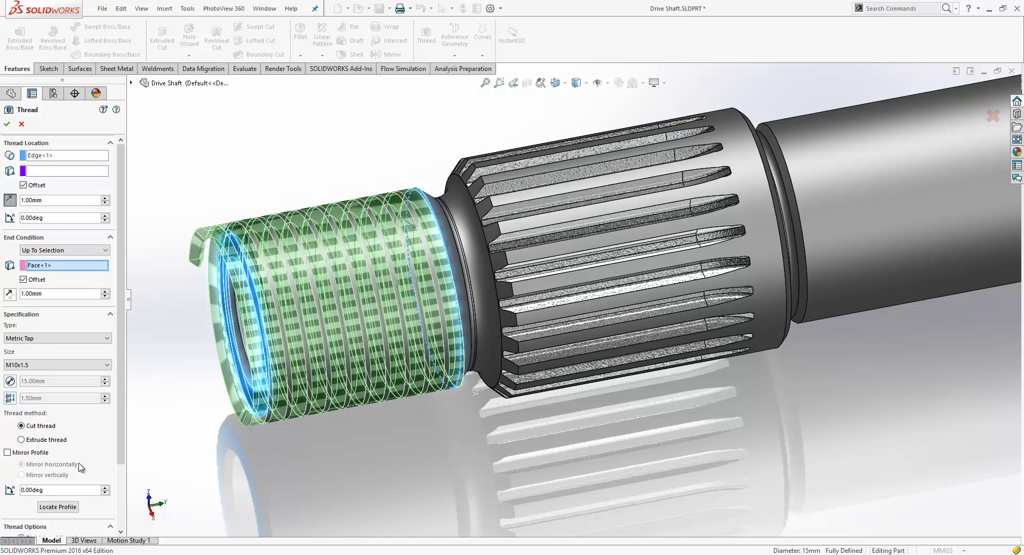
scroll(121, 453, down, 3)
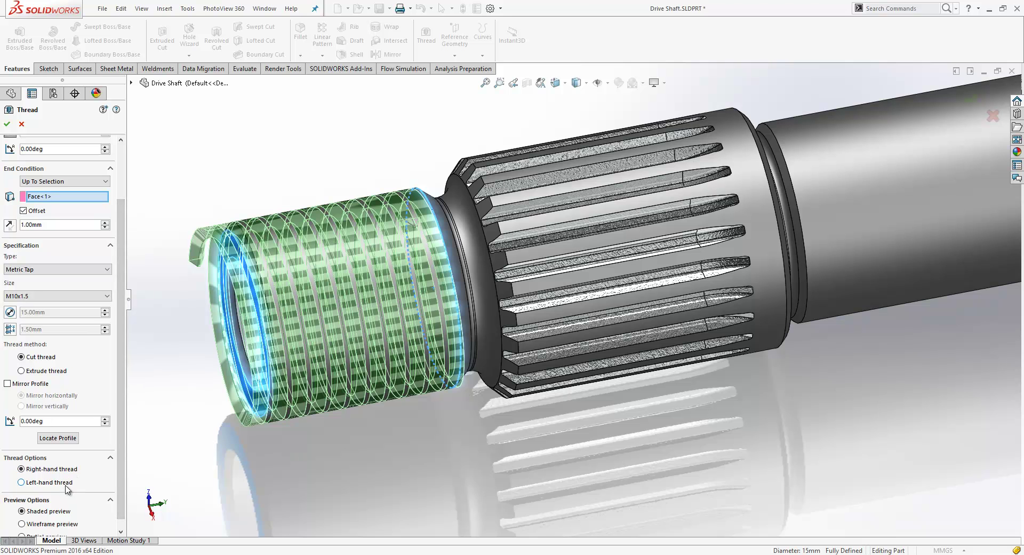
click(7, 123)
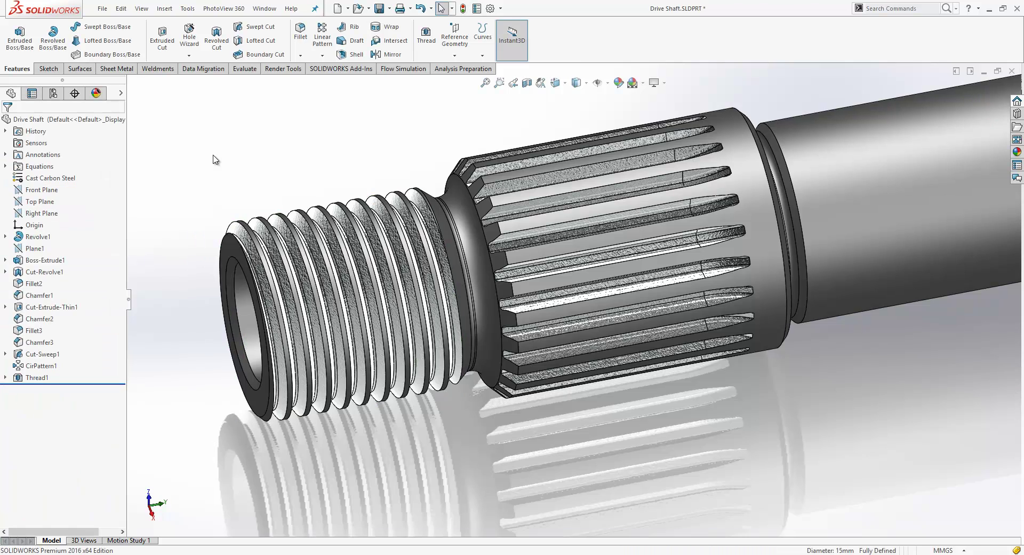
- Edit the thread feature on the shaft end, overriding its pitch to 3 mm
middle_drag(275, 160, 258, 152)
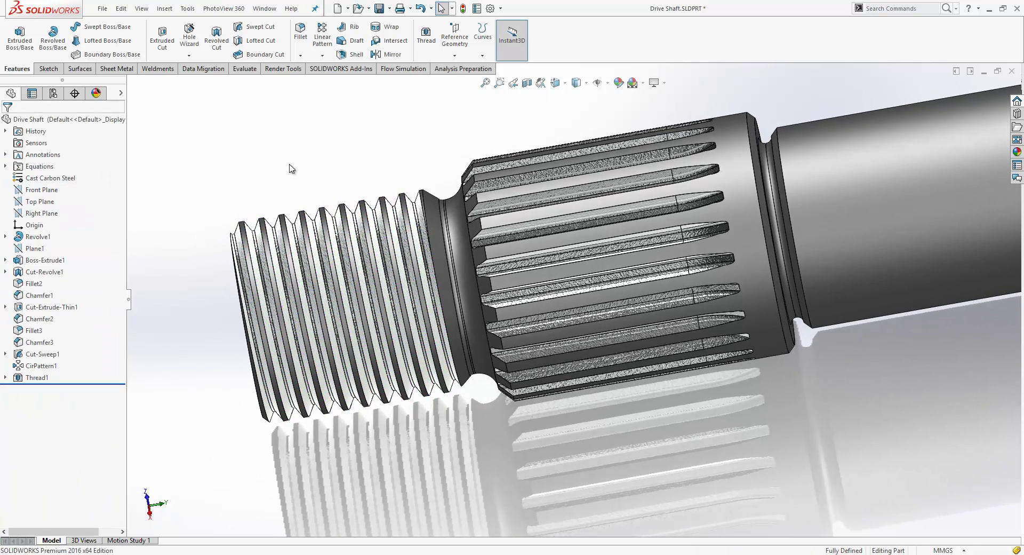
scroll(288, 165, down, 2)
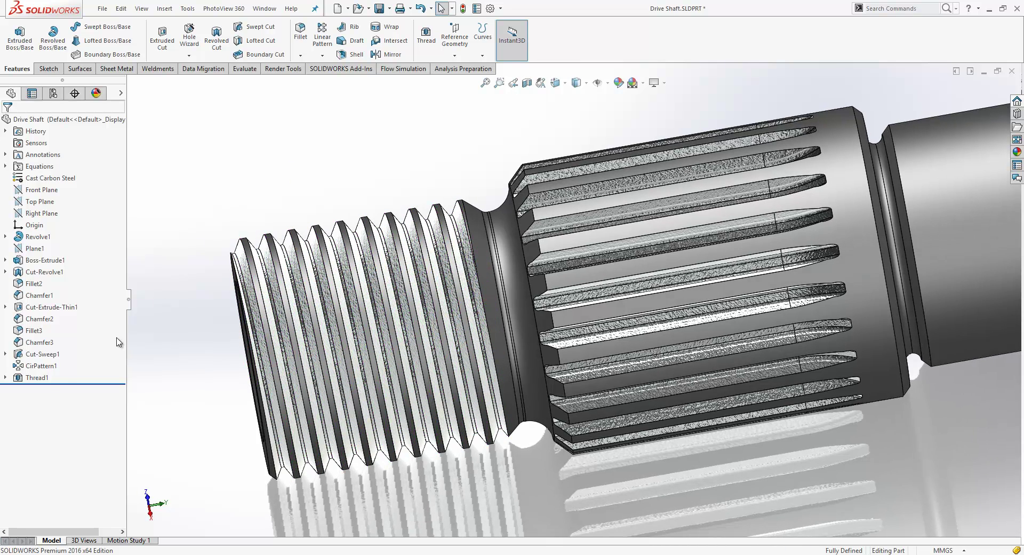
click(34, 379)
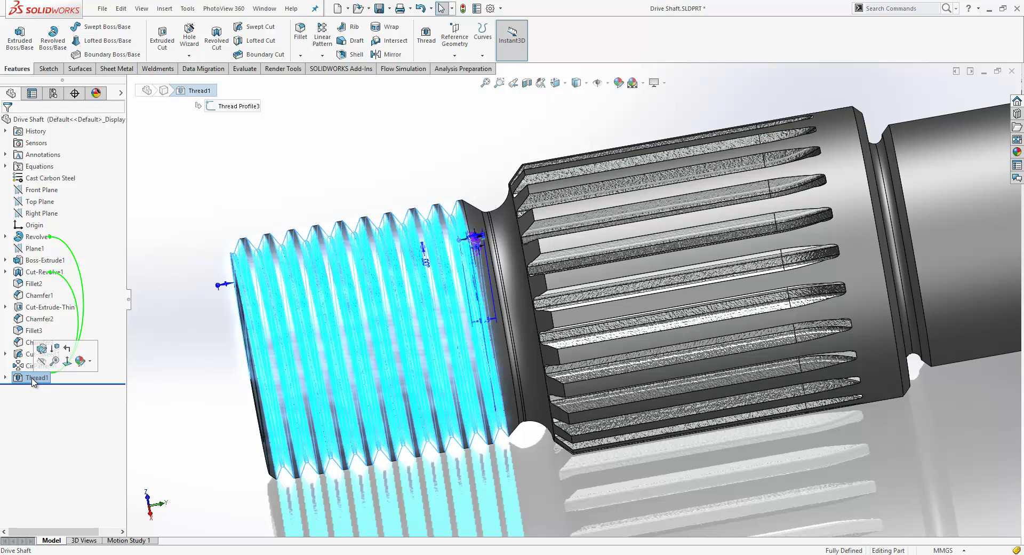
click(42, 355)
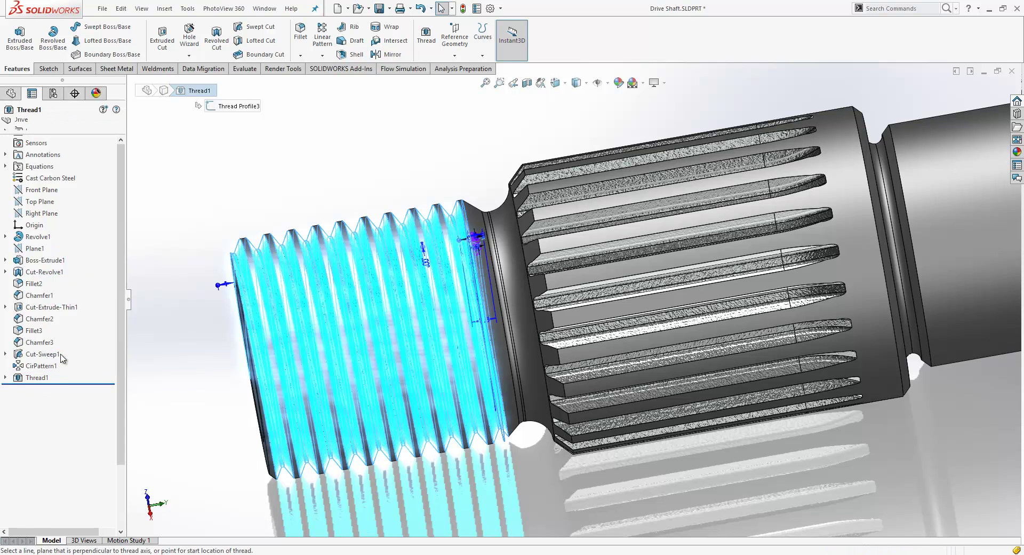
click(24, 398)
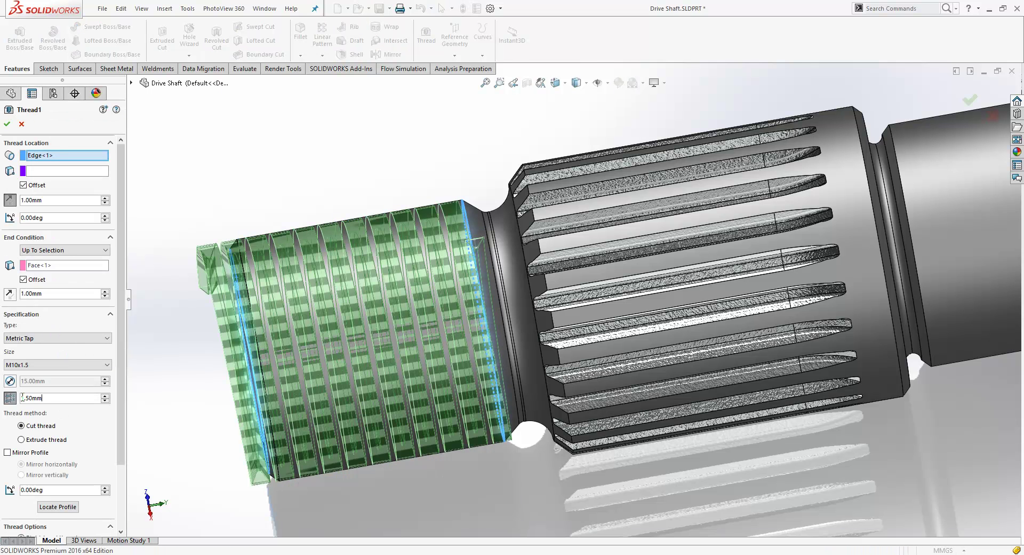
double_click(32, 398)
text(3)
key(Return)
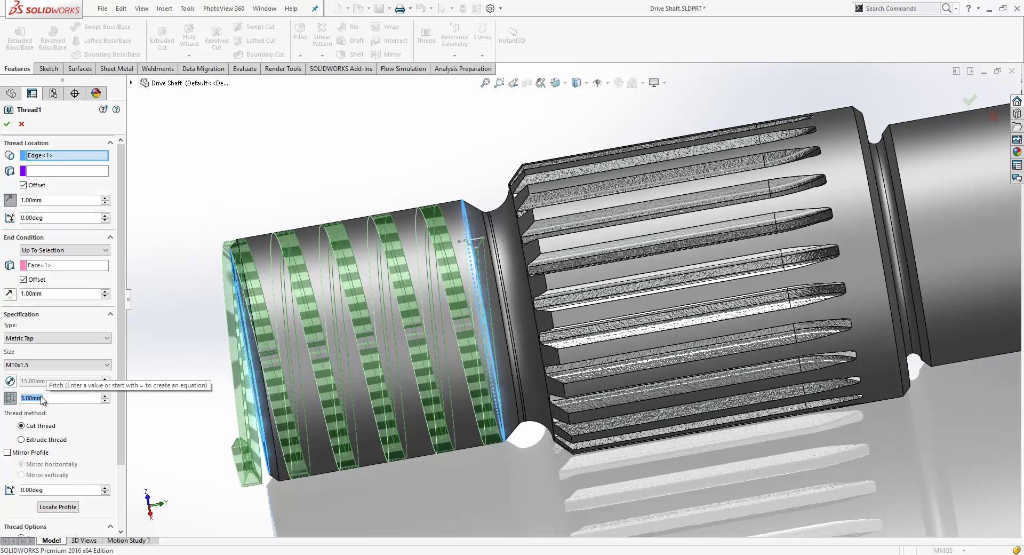
click(7, 124)
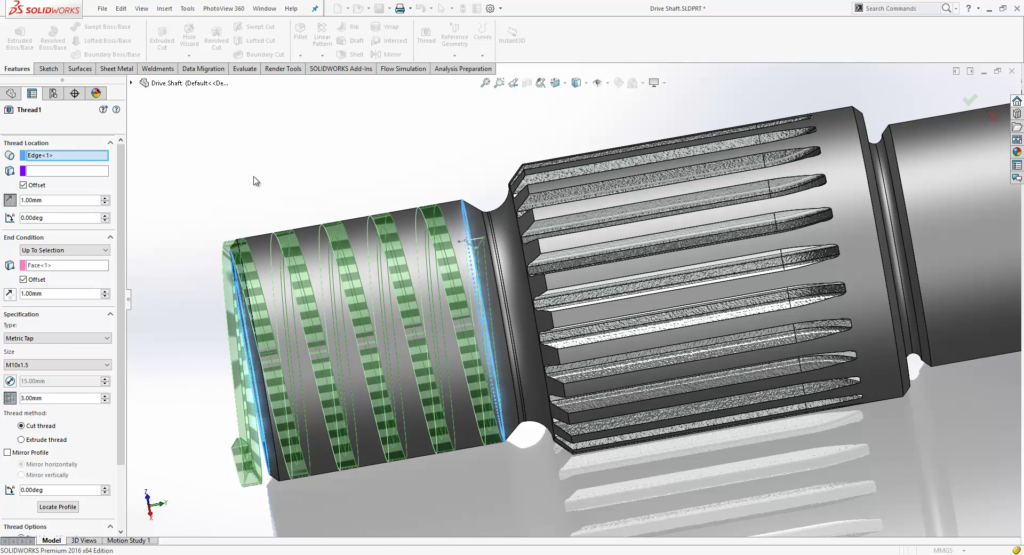
- Circular-pattern the thread about the shaft end's cylindrical face, with 2 equally spaced instances over 360 degrees
key(s)
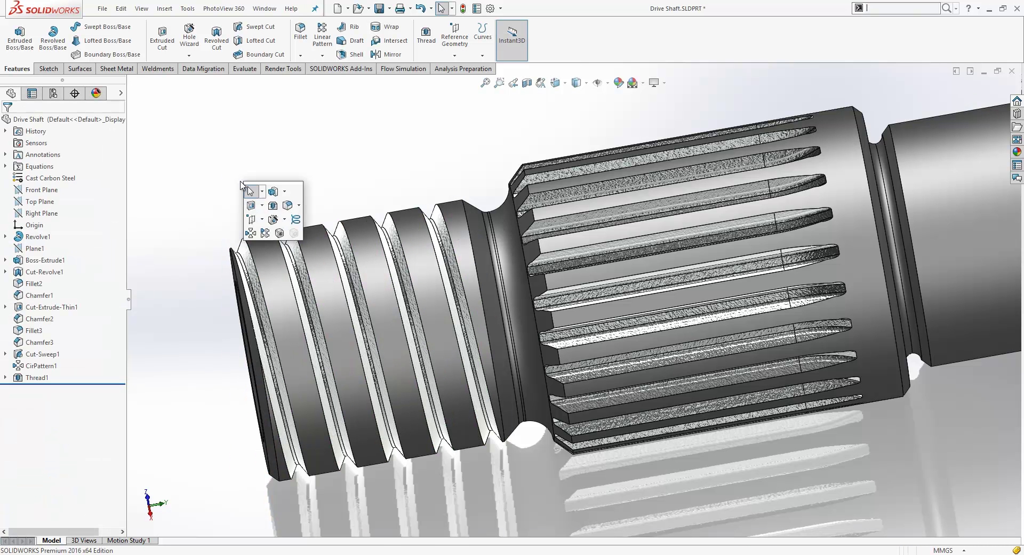
click(250, 233)
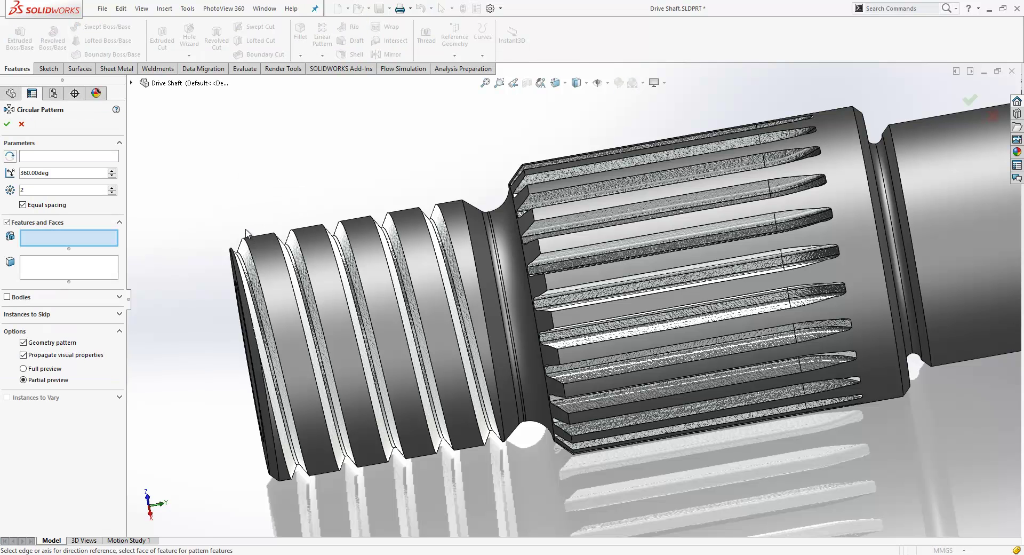
click(82, 158)
click(269, 263)
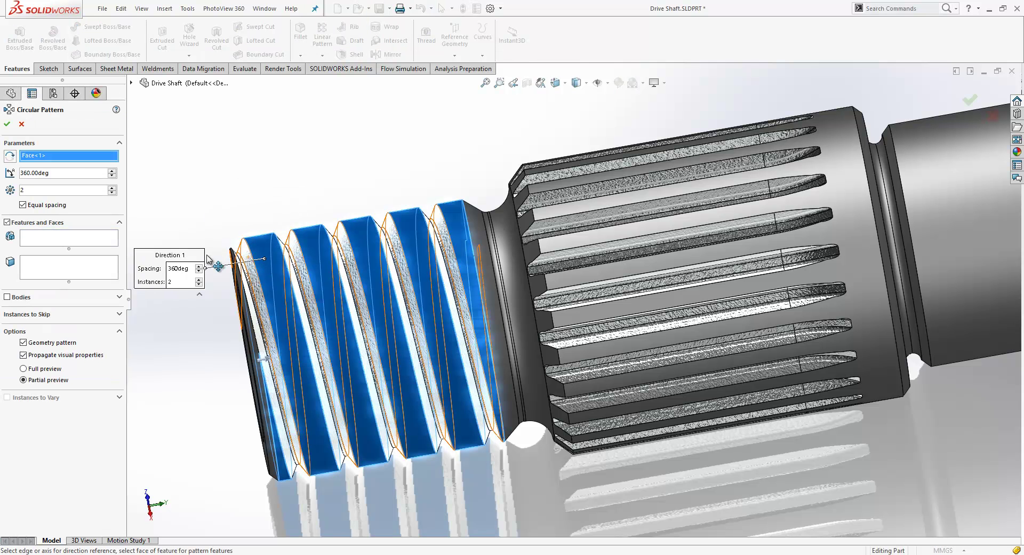
click(69, 238)
click(314, 266)
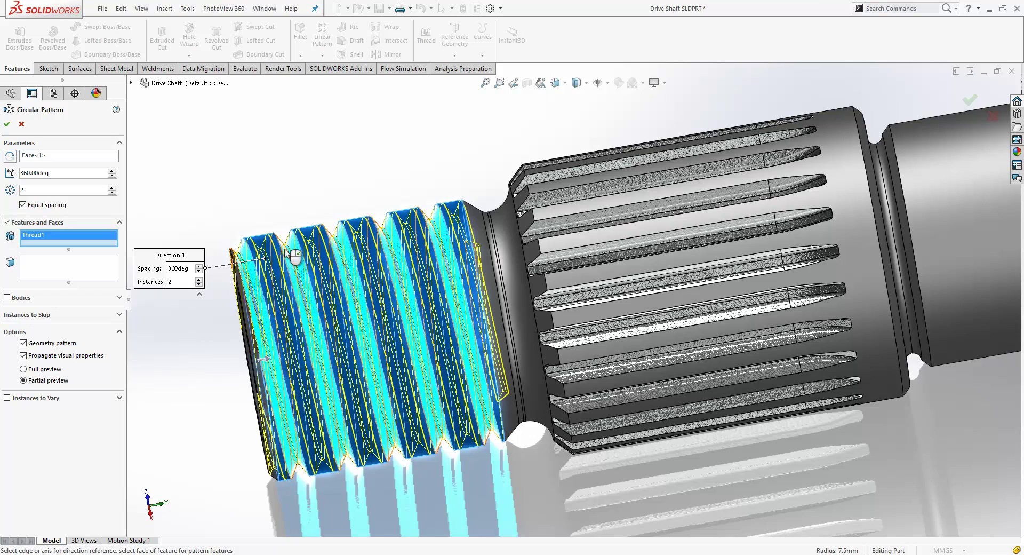
click(112, 188)
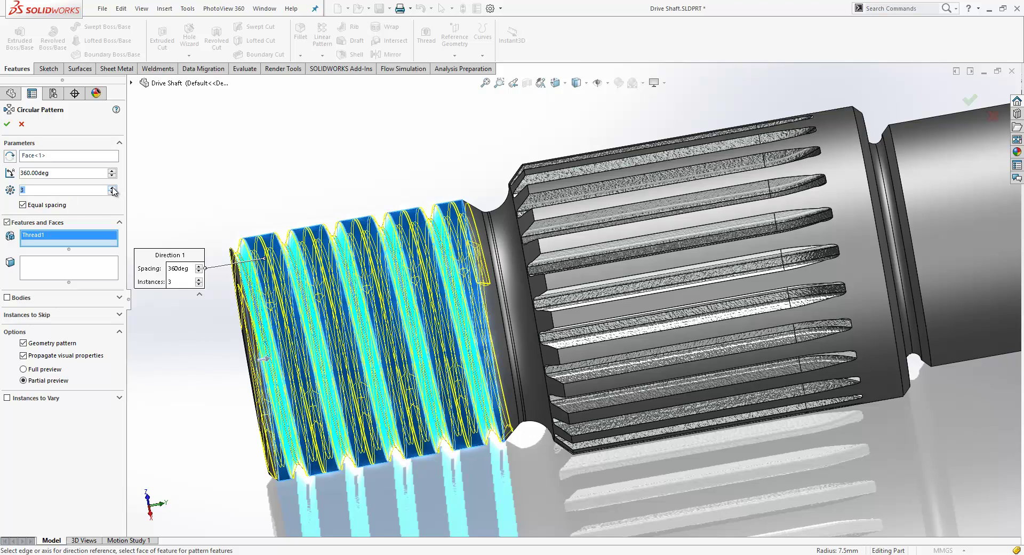
click(114, 193)
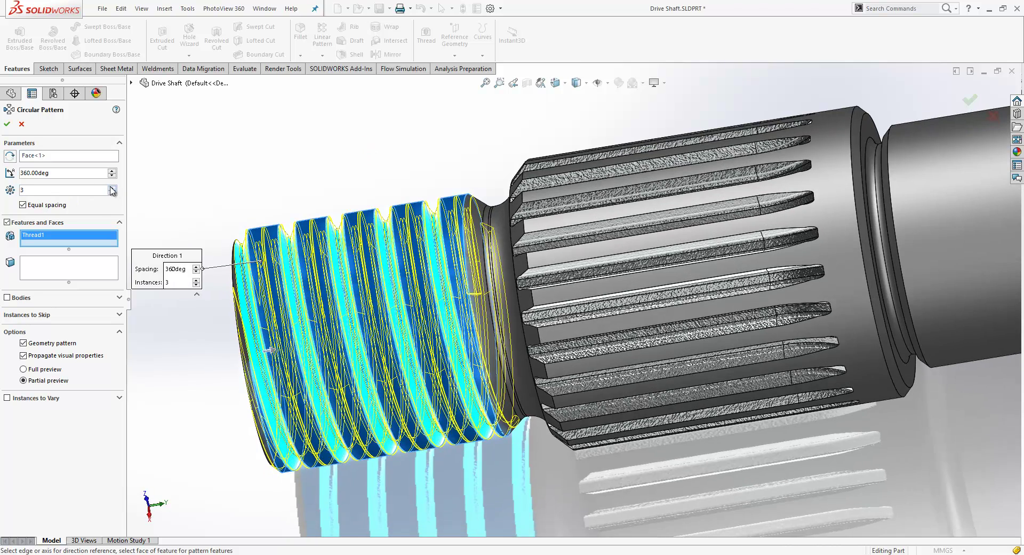
click(7, 123)
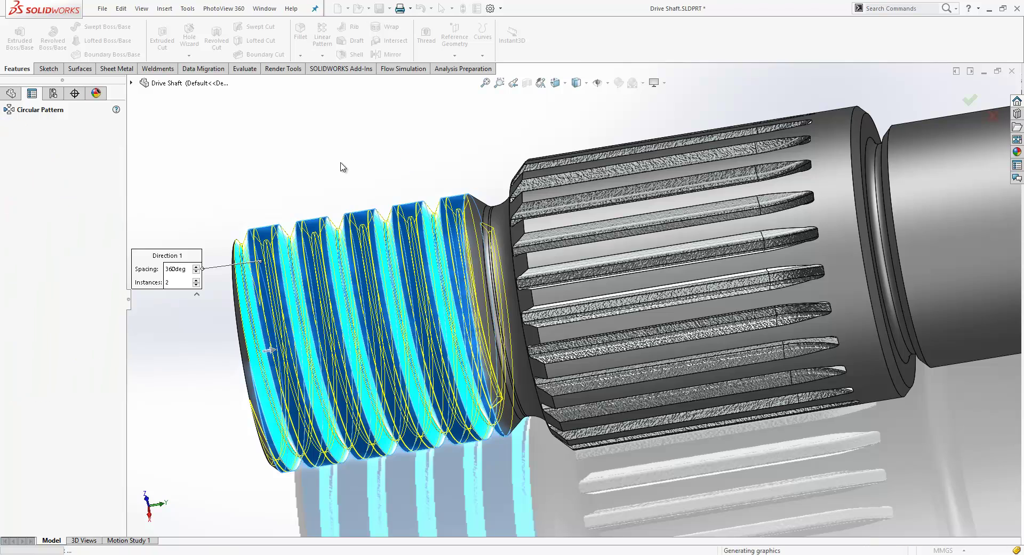
- Set the length dimension running from the shaft's threaded end face toward the splines to 35 mm and rebuild the part
mouse_move(332, 166)
middle_down()
mouse_move(350, 187)
mouse_move(336, 111)
mouse_move(320, 174)
middle_up()
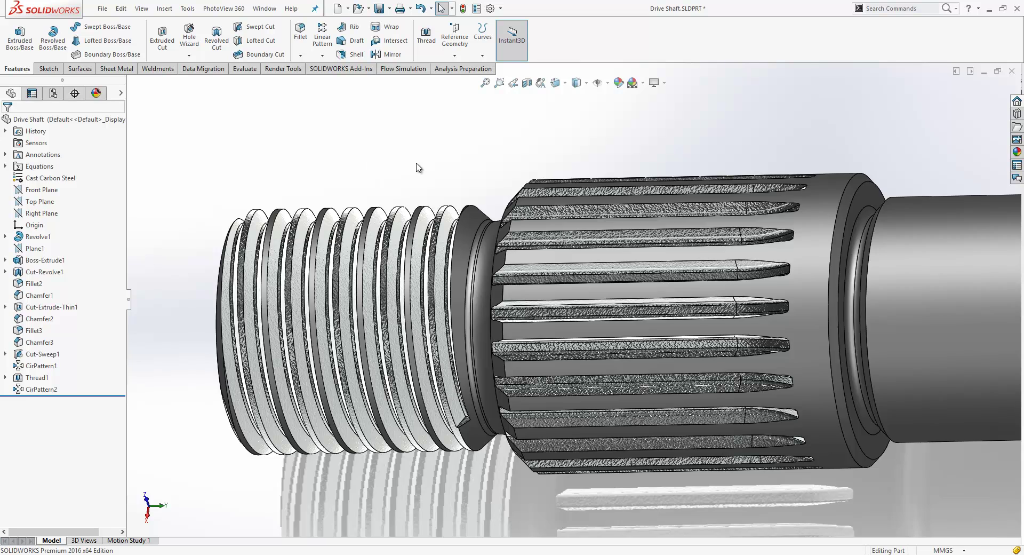
scroll(427, 171, up, 3)
mouse_move(526, 229)
middle_down()
mouse_move(849, 262)
mouse_move(743, 176)
middle_up()
click(847, 260)
double_click(843, 274)
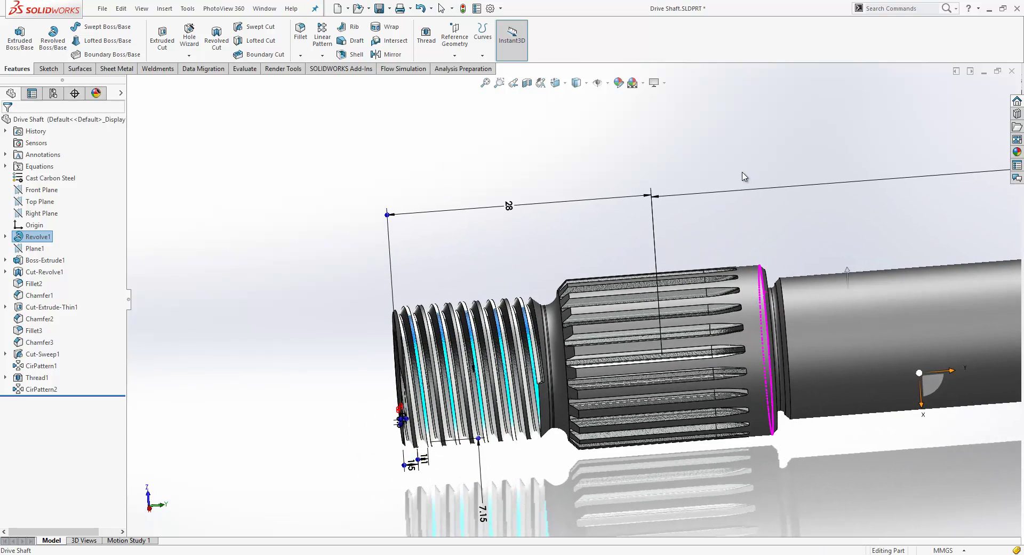
double_click(510, 211)
text(35)
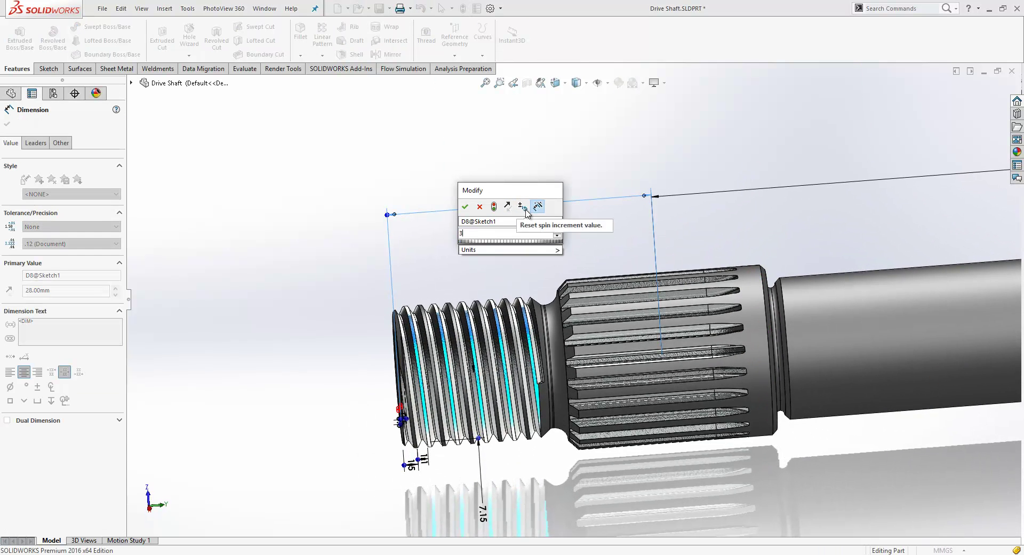
click(495, 207)
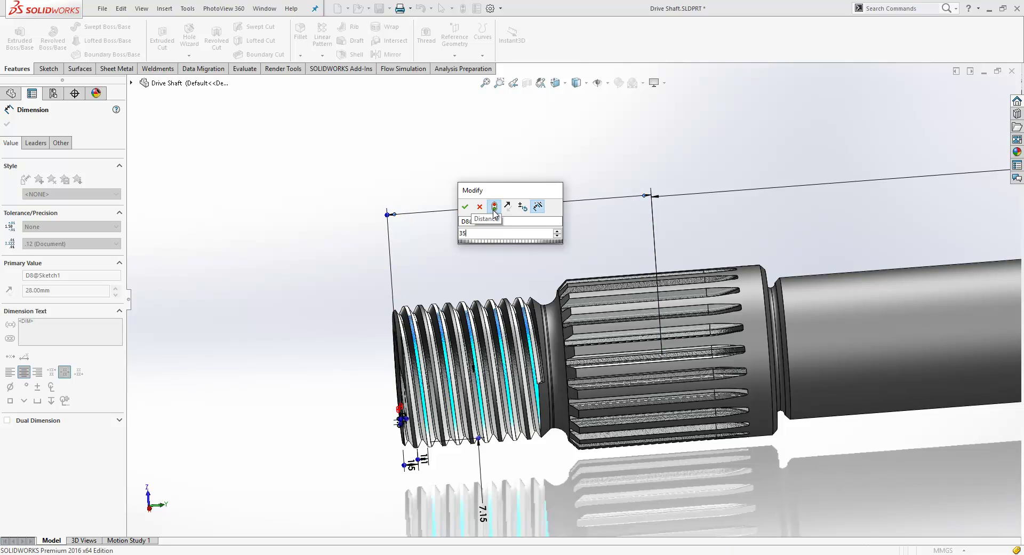
click(465, 206)
click(455, 256)
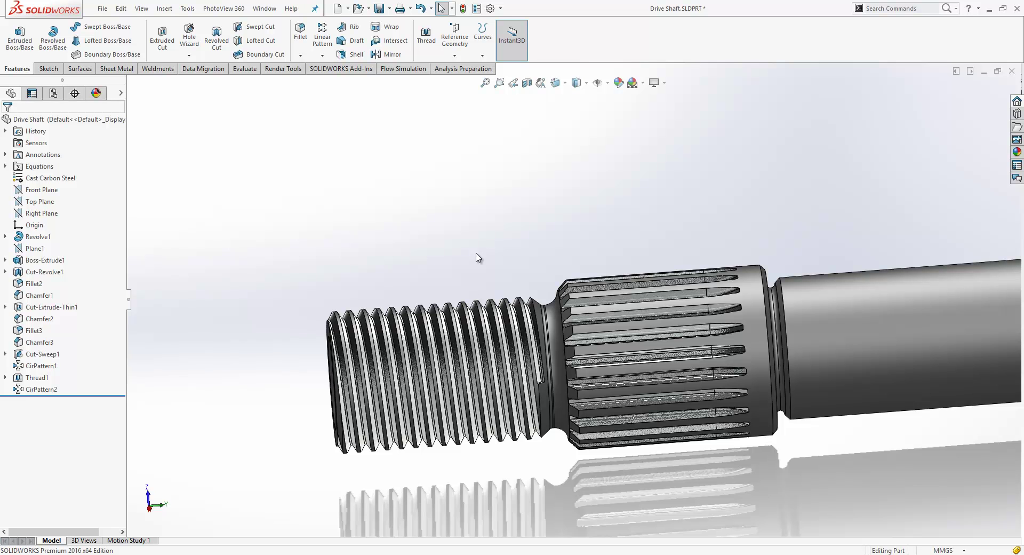
- Switch to the Screw Conveyer assembly and open its Feed Screw component as a separate part
key(ctrl+Tab)
key(ctrl+Tab)
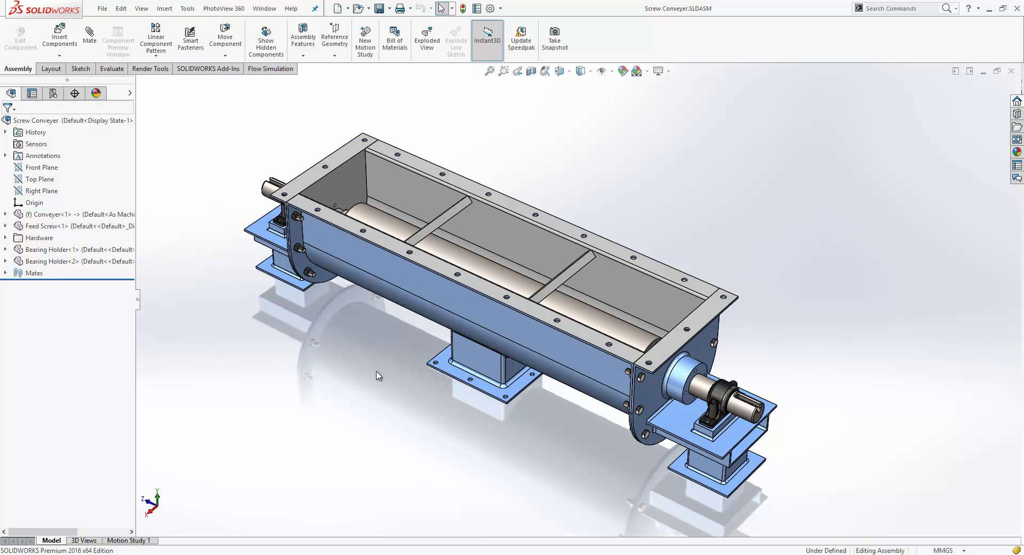
mouse_move(377, 377)
middle_down()
mouse_move(400, 425)
mouse_move(379, 455)
mouse_move(375, 393)
middle_up()
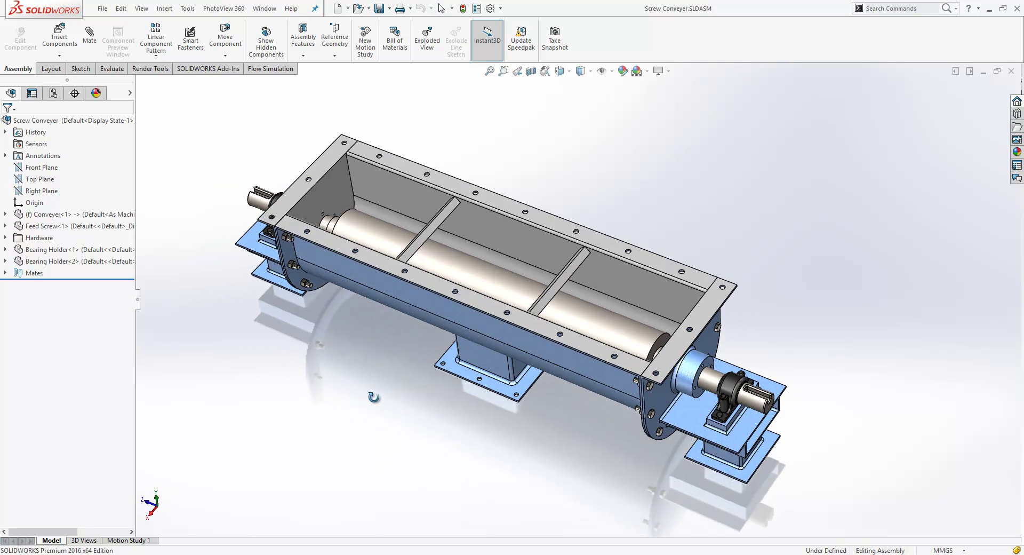
click(488, 264)
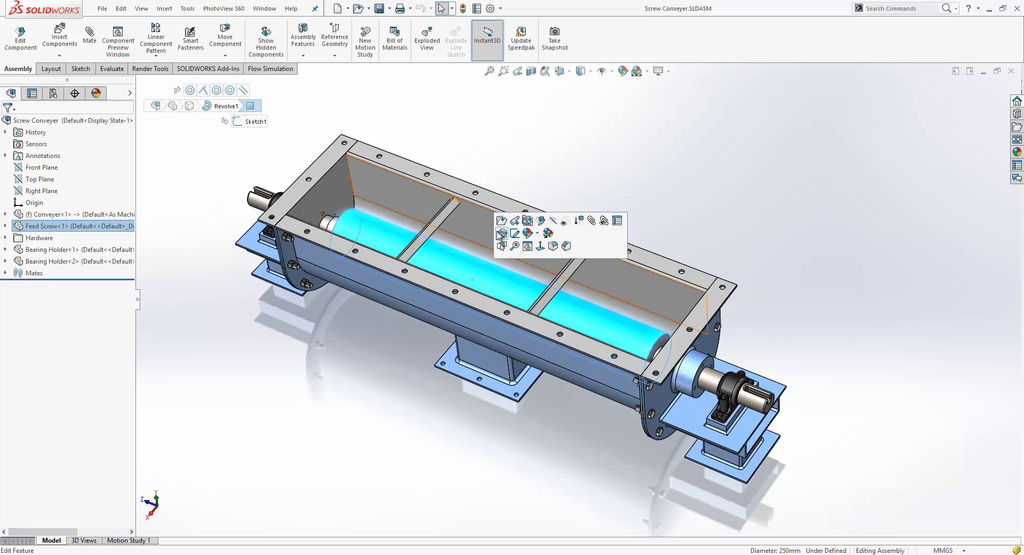
click(502, 221)
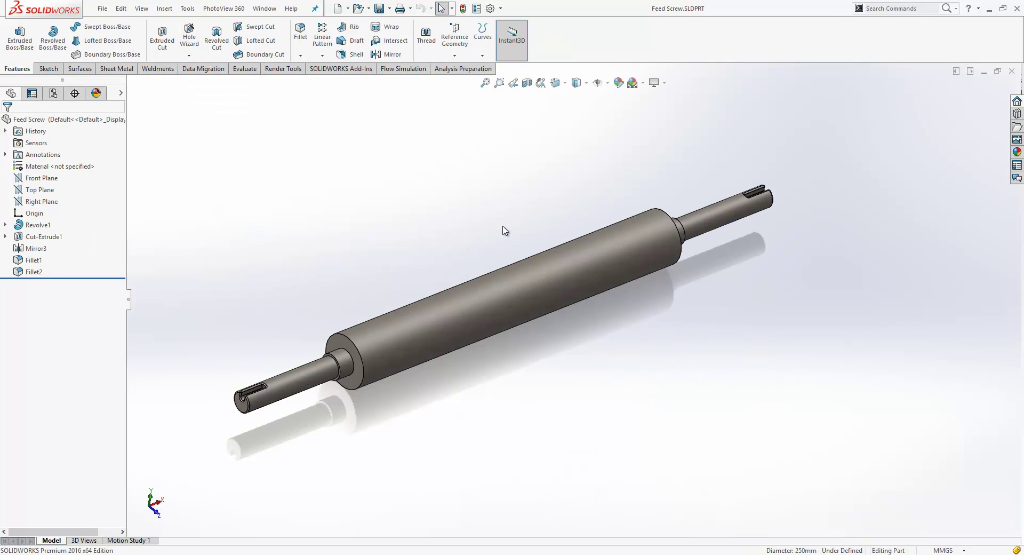
mouse_move(453, 263)
middle_down()
mouse_move(460, 250)
mouse_move(460, 258)
middle_up()
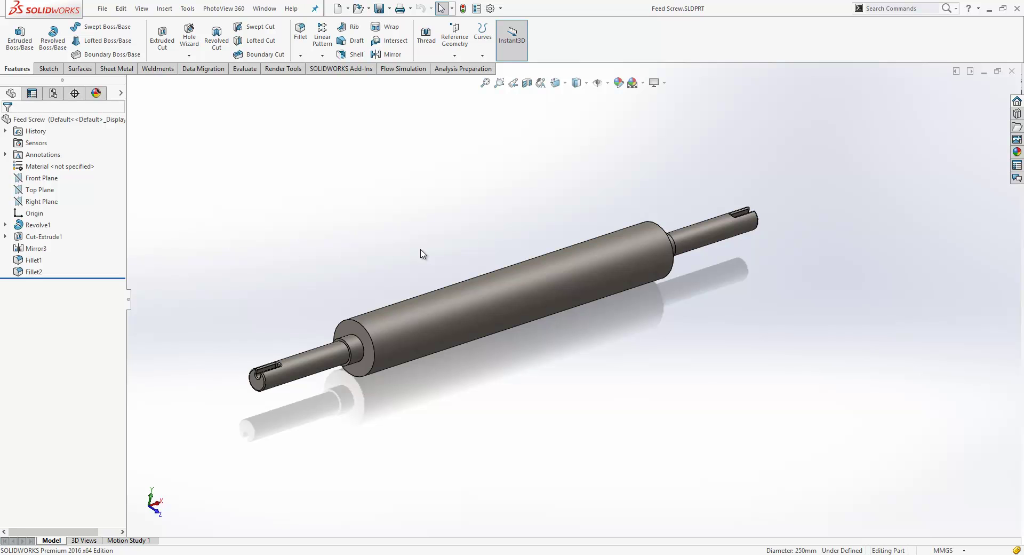
- Start a Thread feature on the feed screw using the Feed Screw Profile type and the 130mm Shovel size
click(427, 33)
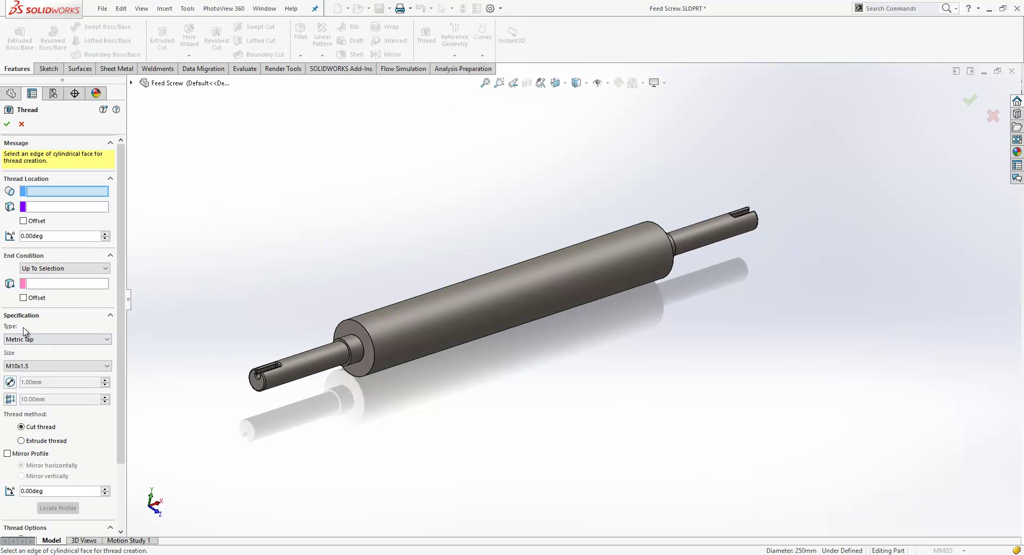
click(16, 339)
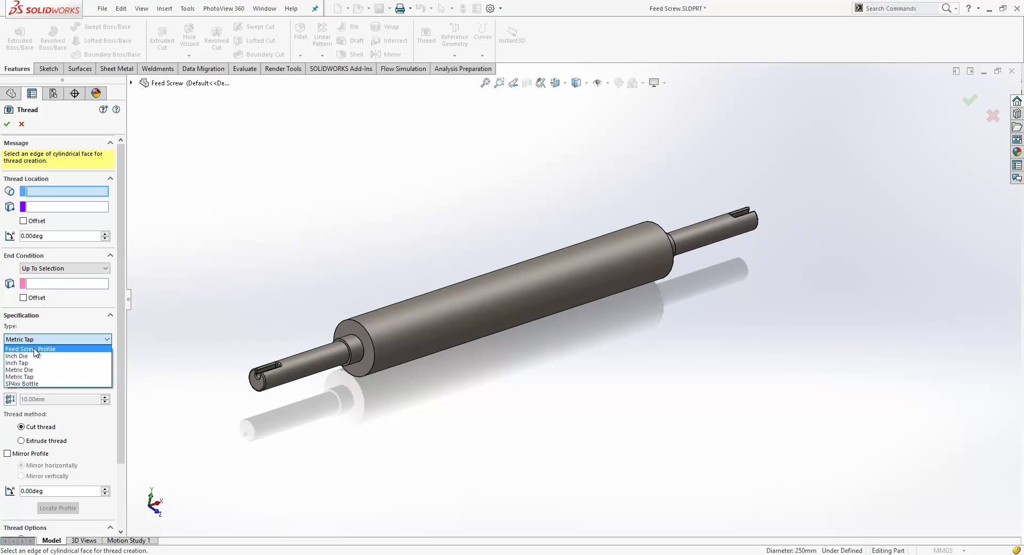
click(43, 349)
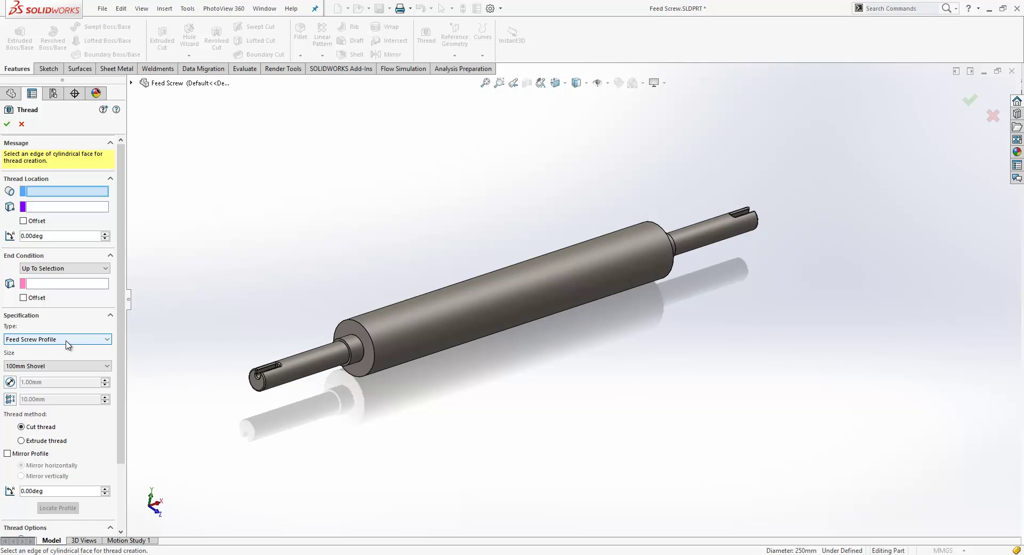
click(33, 367)
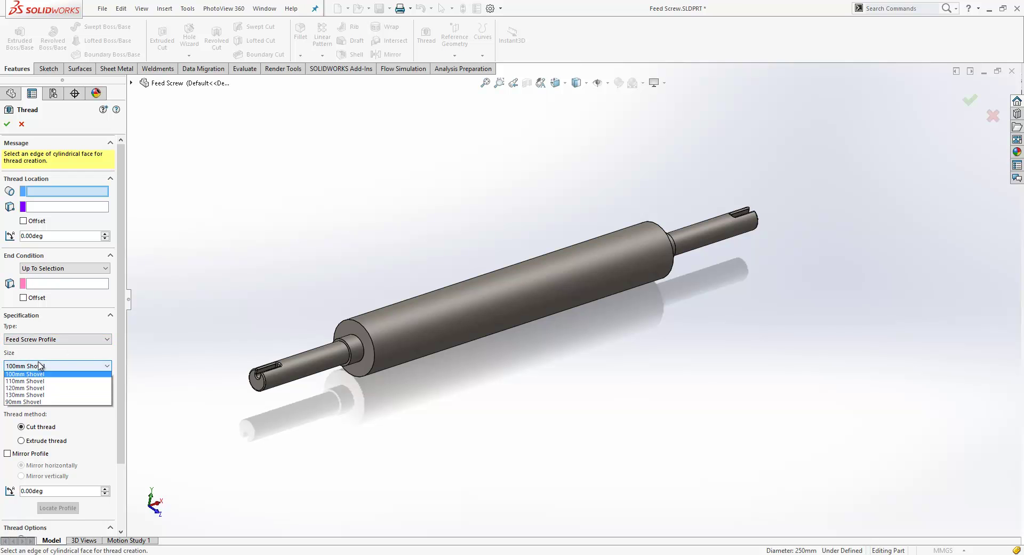
click(48, 396)
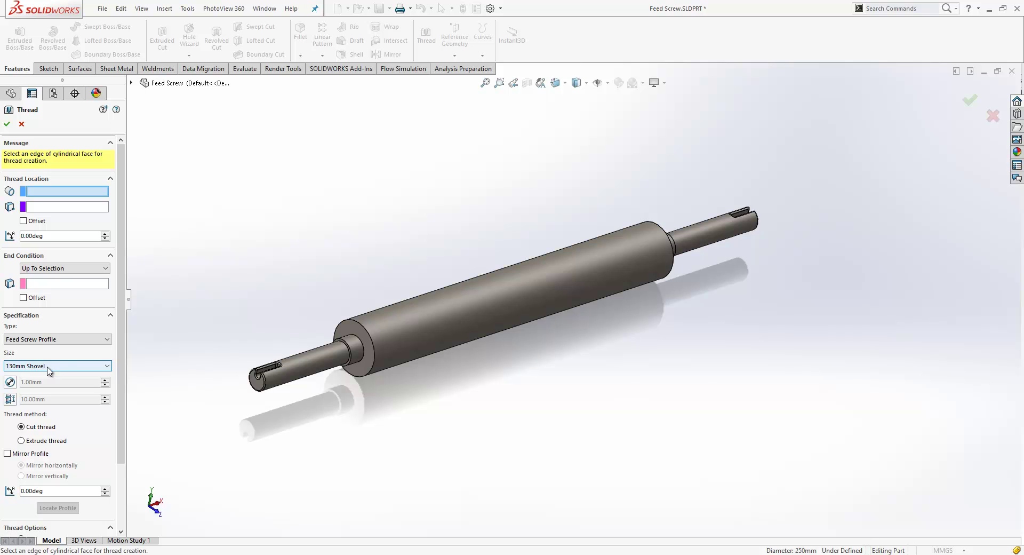
- Locate the thread on the circular edge at the large cylinder's far end and end it at the cylinder's opposite end face
click(662, 226)
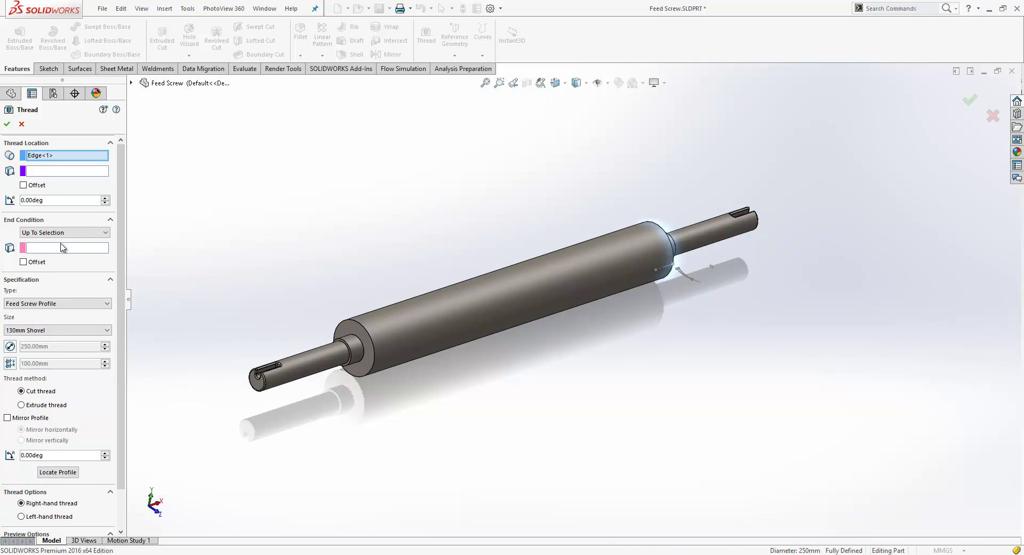
click(46, 248)
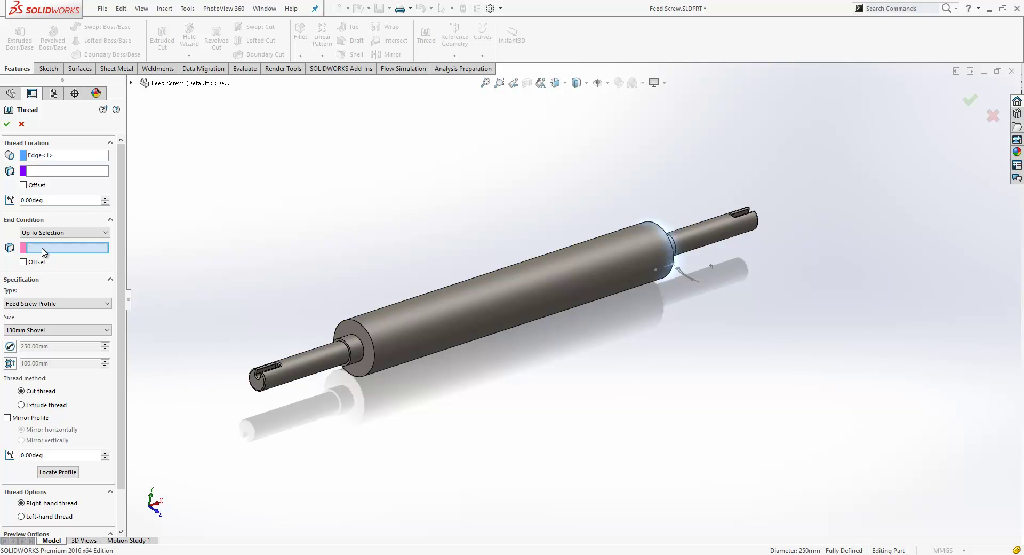
click(360, 331)
middle_drag(549, 417, 519, 404)
- Override the feed screw thread's diameter to 170 mm
click(9, 345)
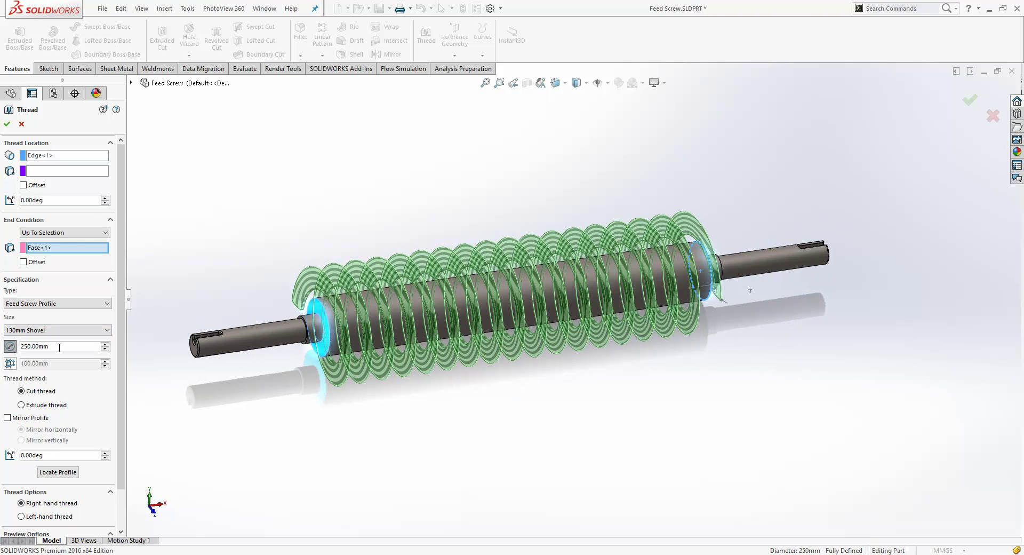
double_click(47, 347)
text(170)
mouse_move(90, 353)
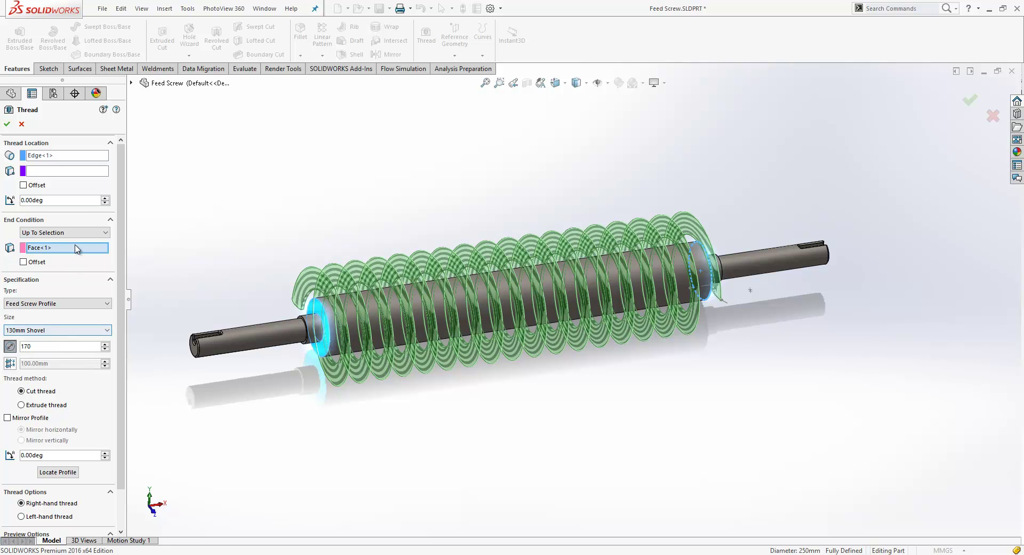
key(Return)
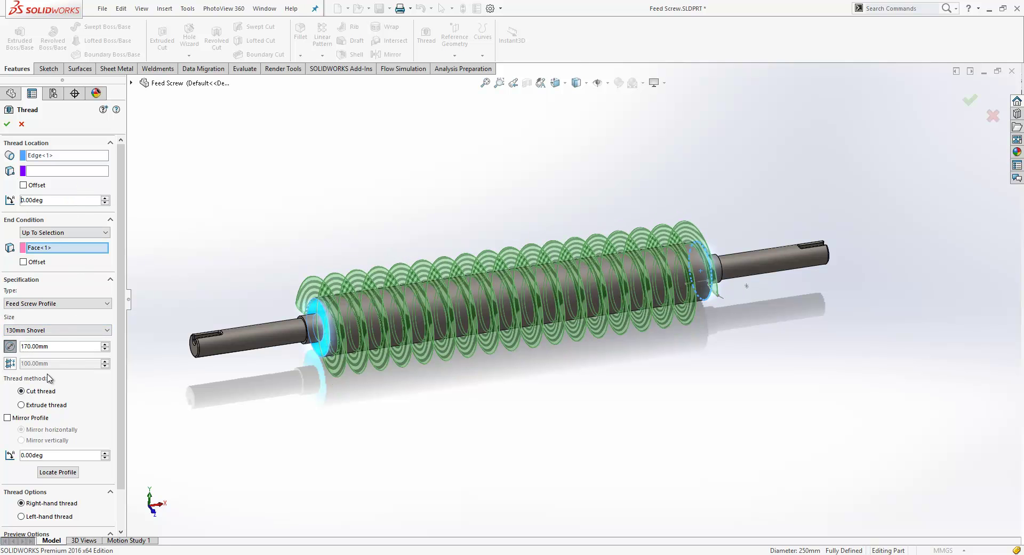
- Create the feed screw flight as an extruded thread with 5 mm offsets at its start and end
click(27, 185)
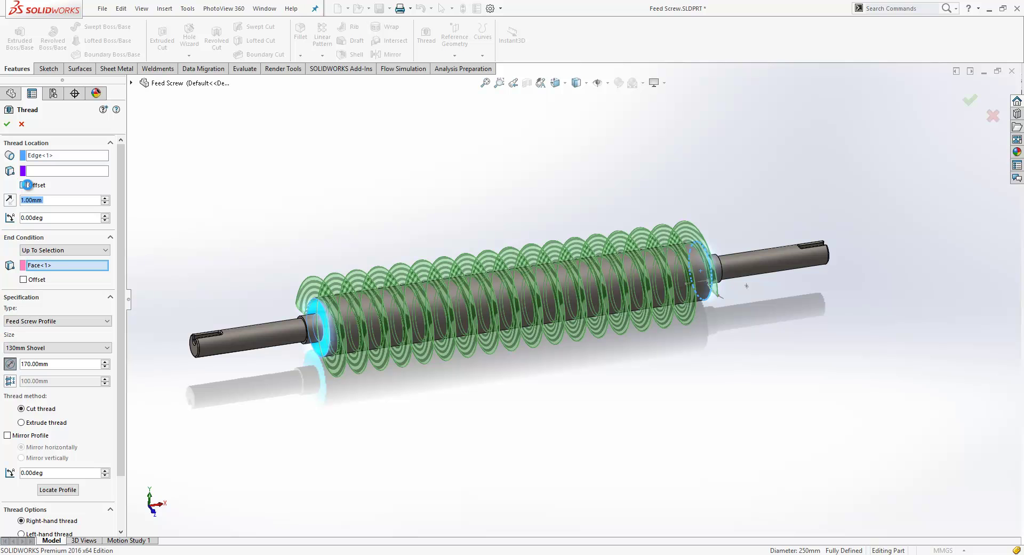
text(5)
key(Return)
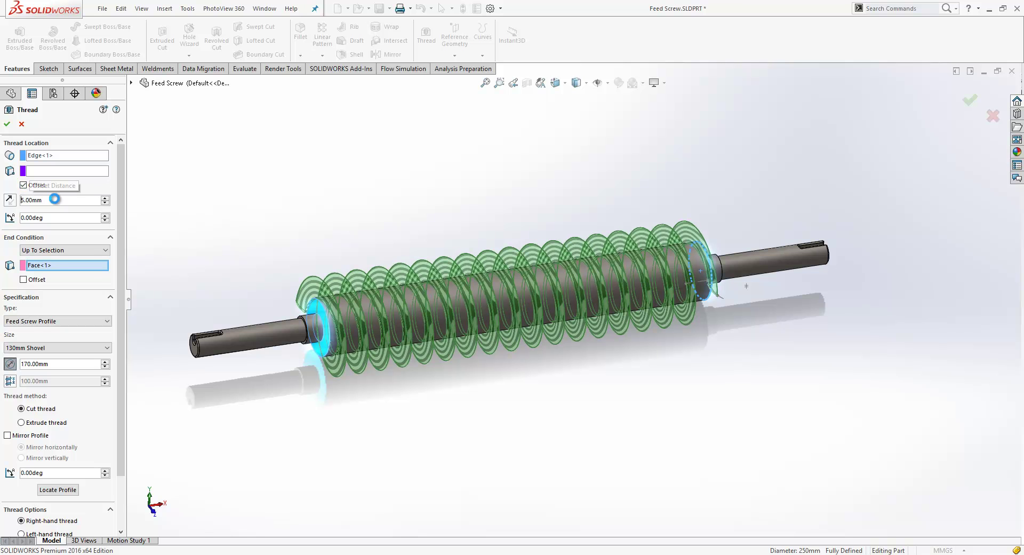
click(47, 279)
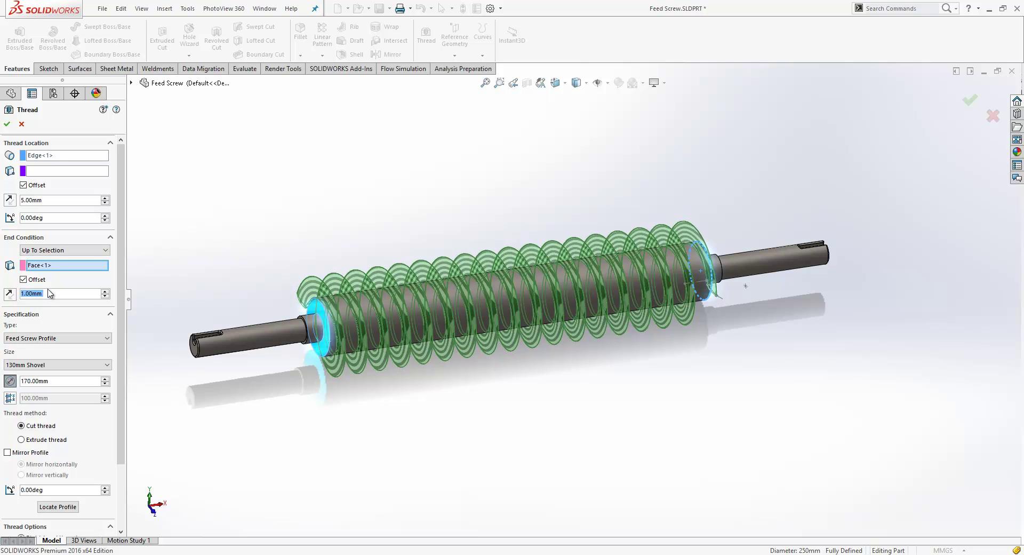
text(5)
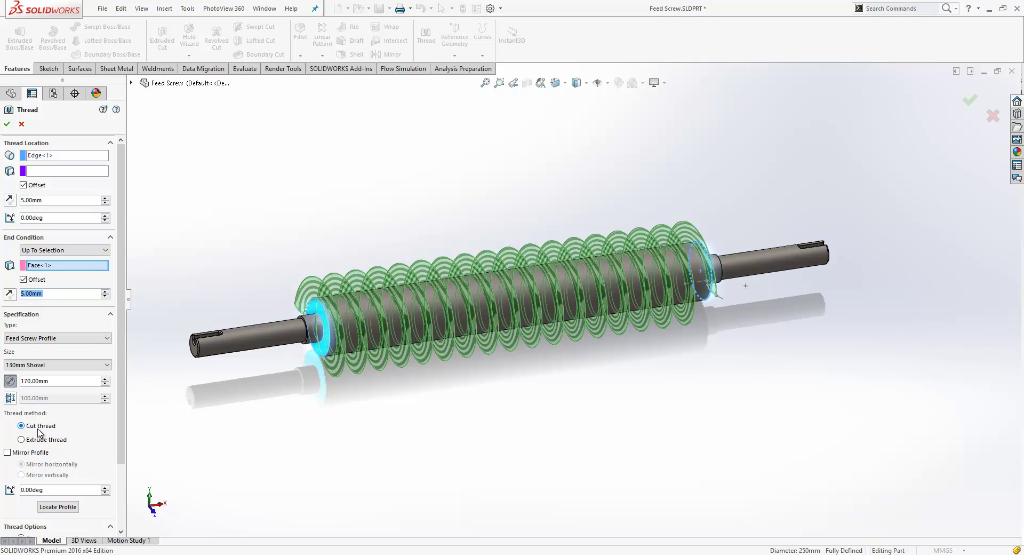
click(38, 442)
key(Return)
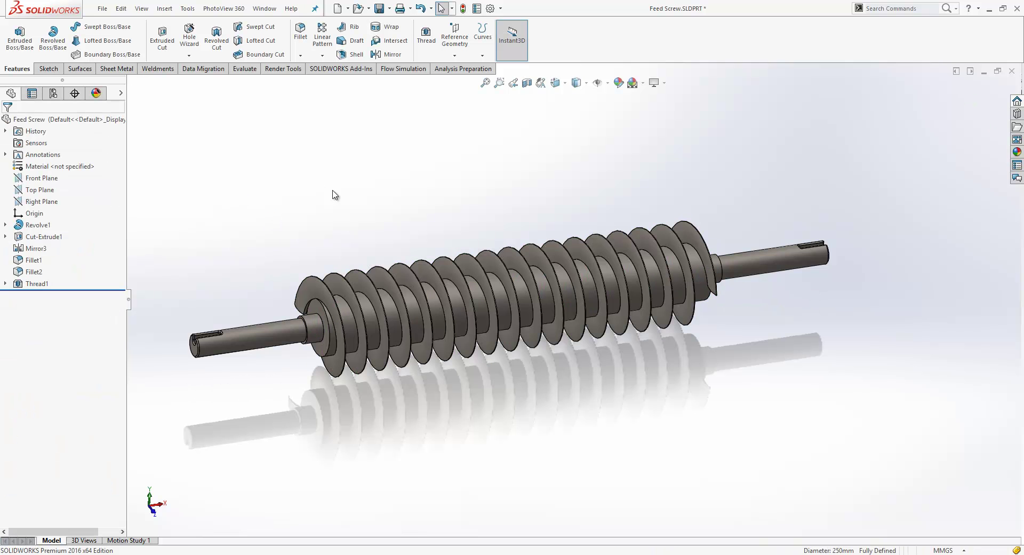
- Inspect the finished feed screw flight and switch to the PowerPoint slide show
middle_drag(331, 194, 460, 189)
key(alt+Tab)
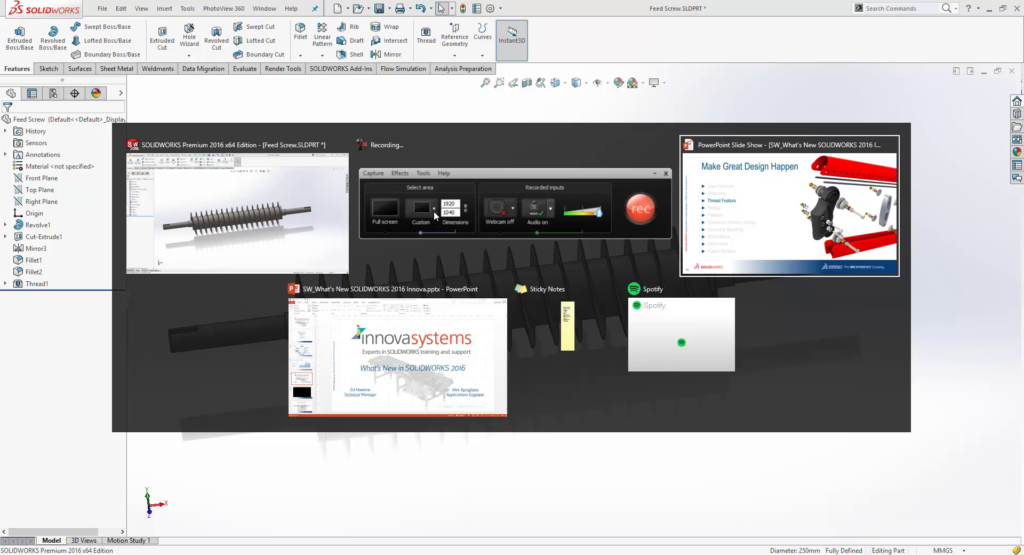